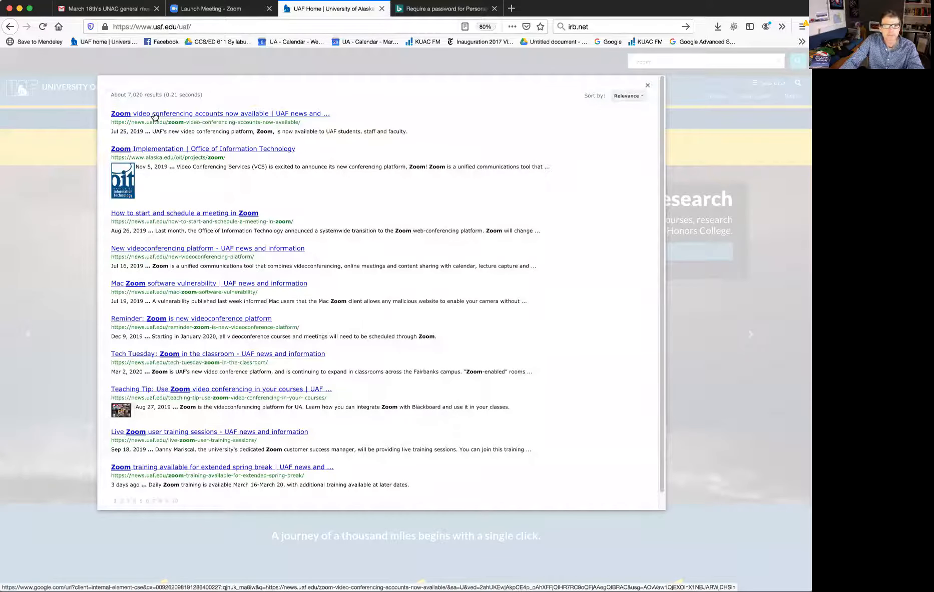
Open the UAF news article on Zoom video conferencing accounts and follow its login link to sign in to the University of Alaska Zoom account
left_click(152, 114)
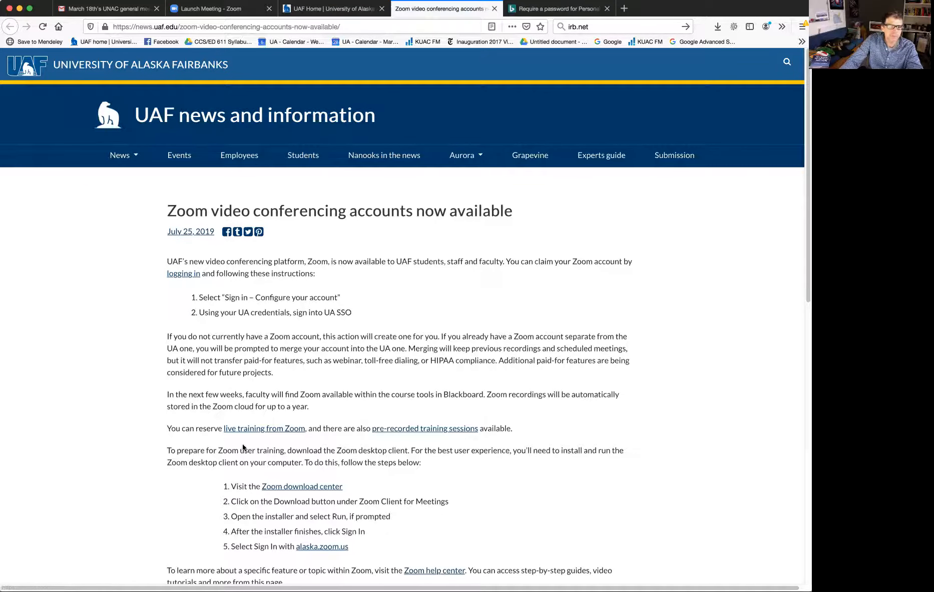
left_click(181, 277)
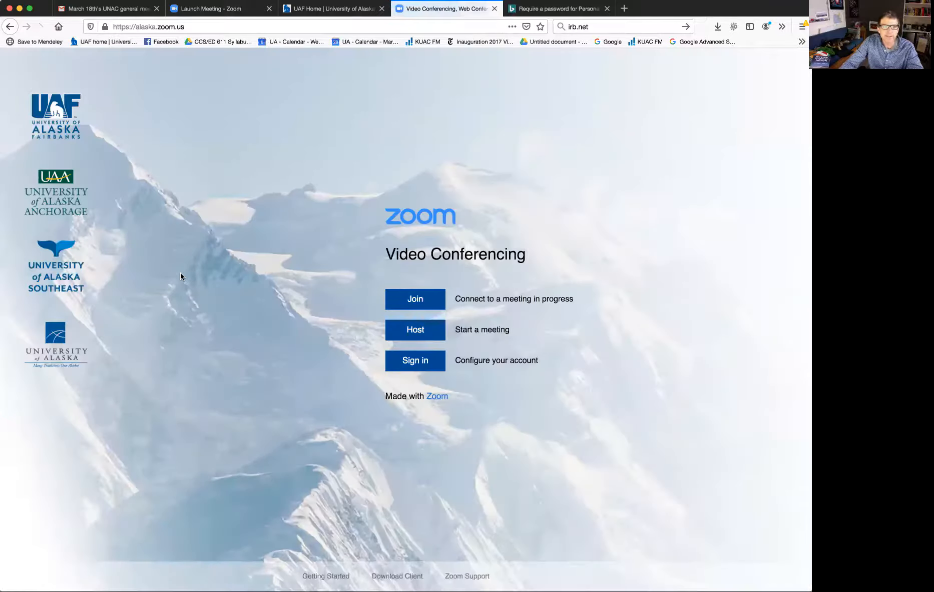
left_click(425, 362)
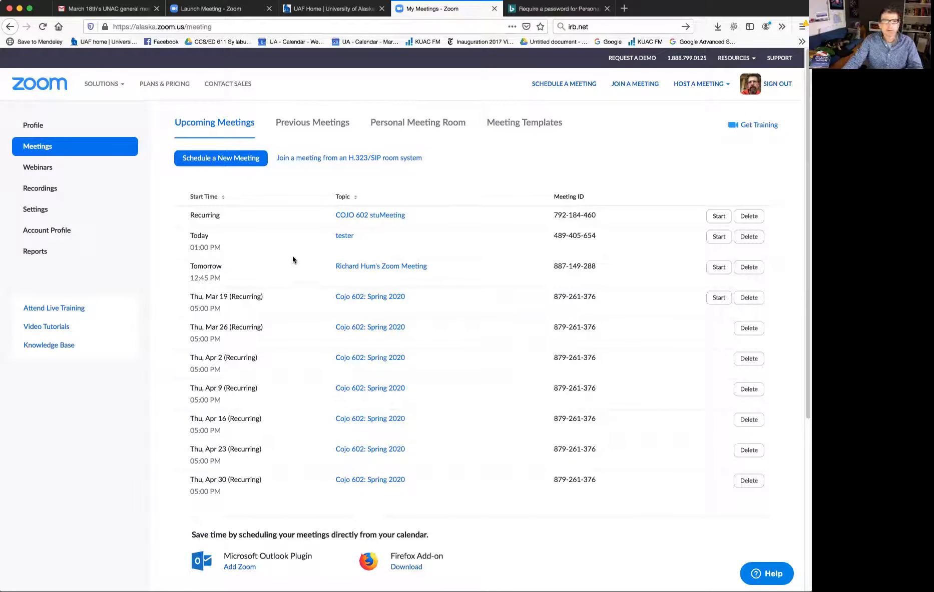
Turn off the Waiting room option in the account's advanced in-meeting settings
left_click(39, 211)
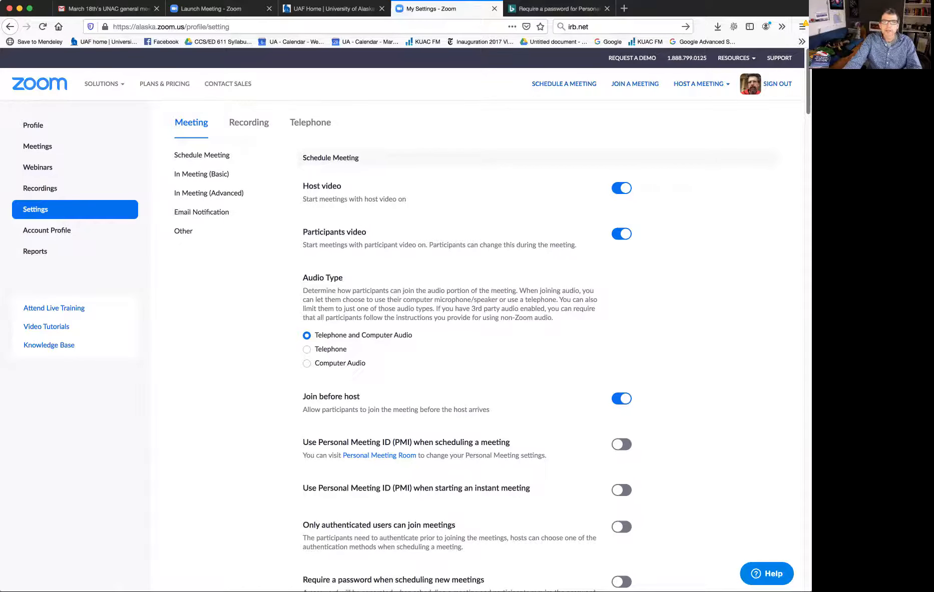
scroll(400, 345, "down", 3)
scroll(783, 321, "down", 20)
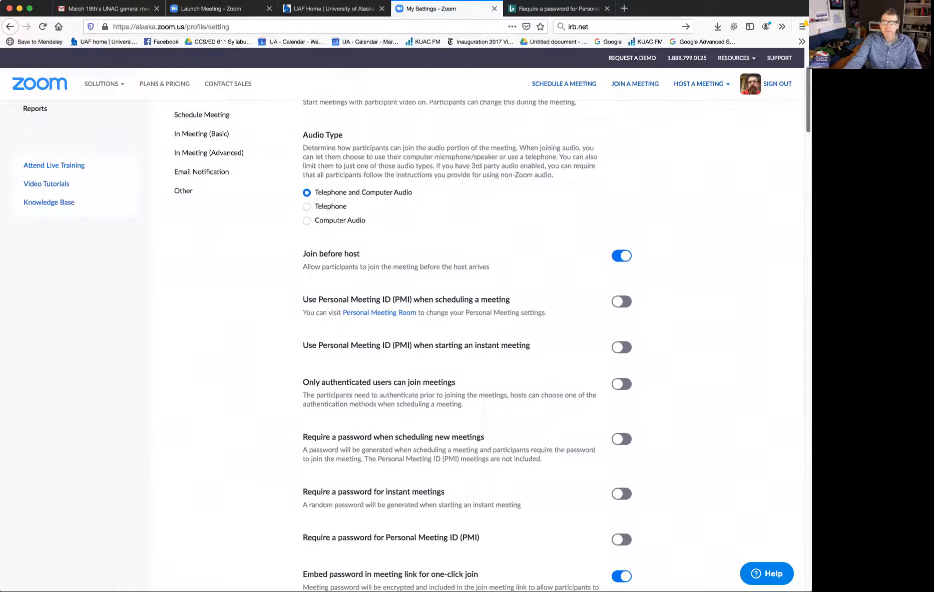
scroll(781, 365, "down", 11)
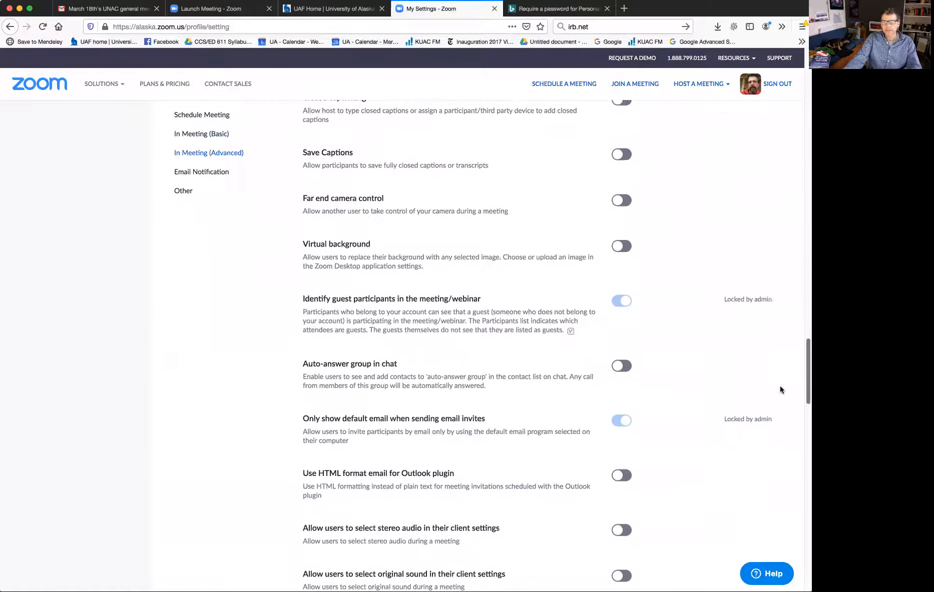
scroll(780, 399, "down", 5)
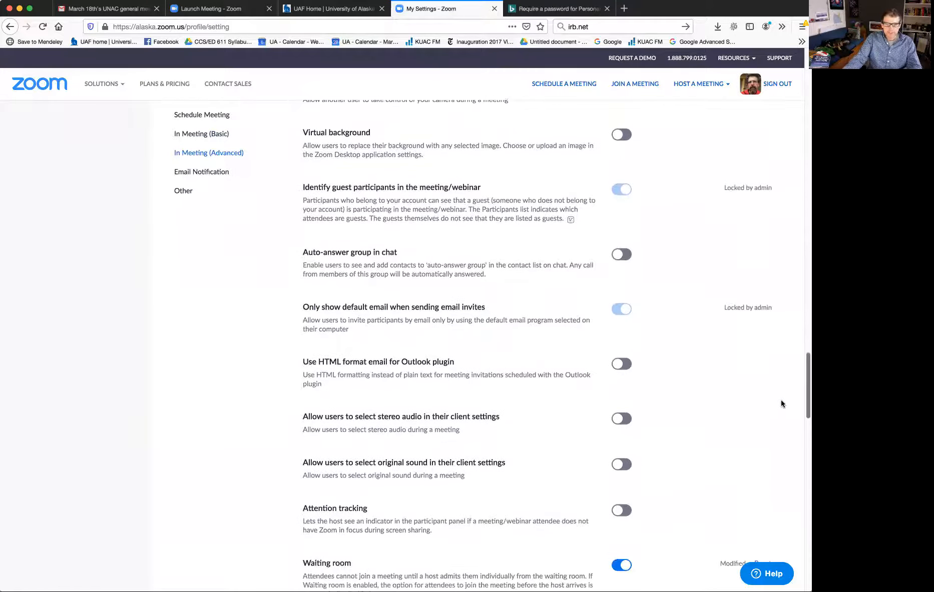
scroll(782, 423, "down", 3)
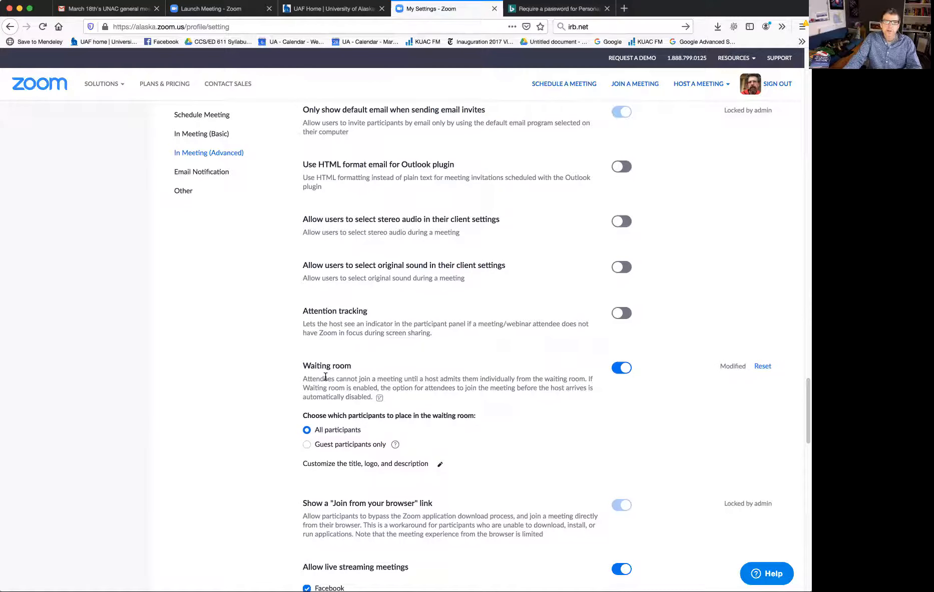
left_click(616, 369)
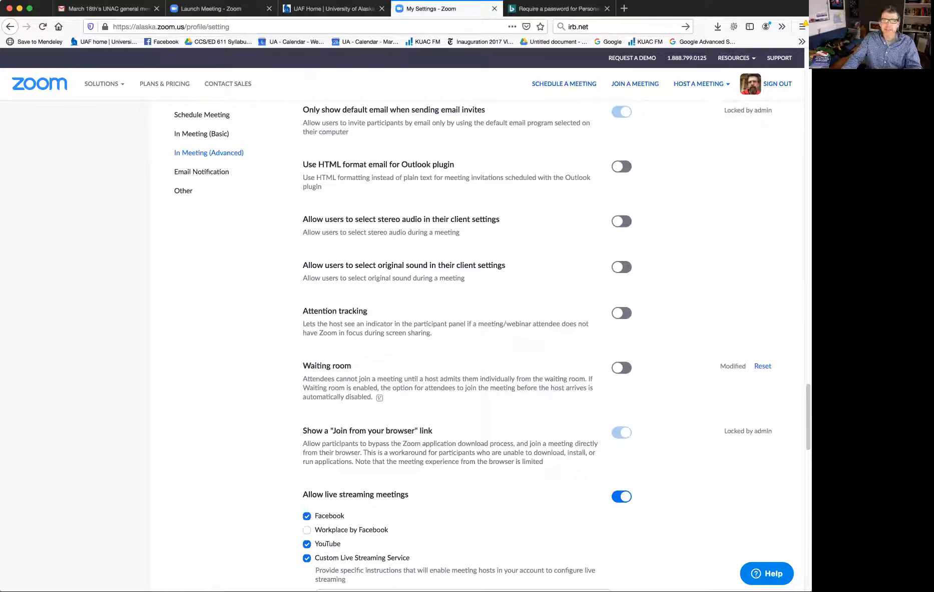
Review the remaining account meeting settings and examine the Personal Meeting Room's details, highlighting its join URL
scroll(556, 345, "down", 8)
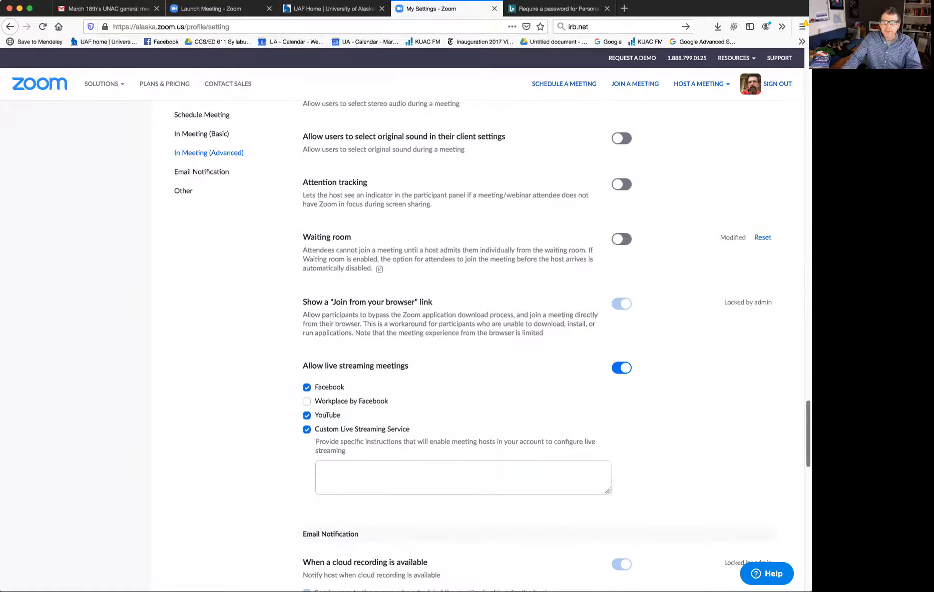
scroll(557, 345, "down", 2)
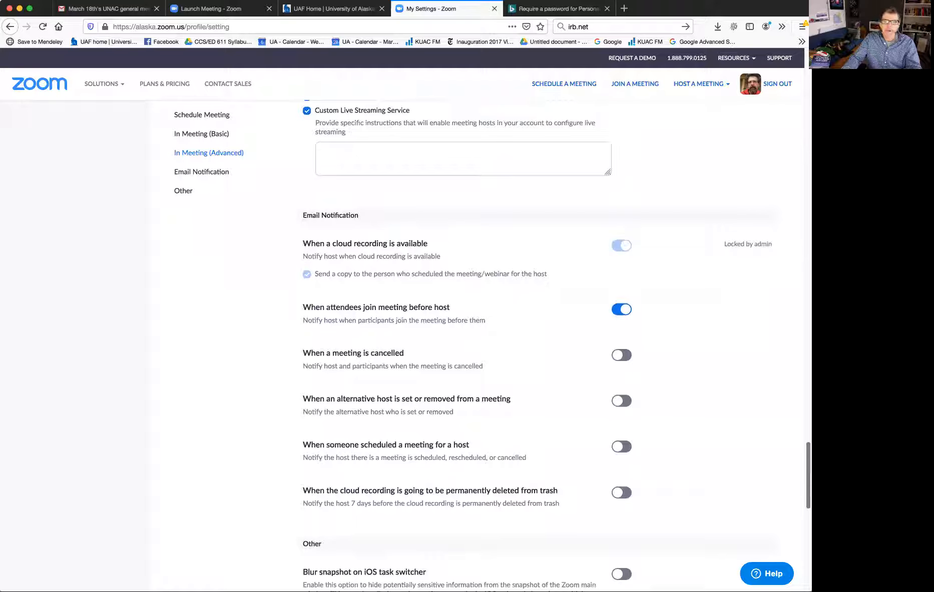
scroll(557, 345, "up", 20)
scroll(557, 346, "up", 20)
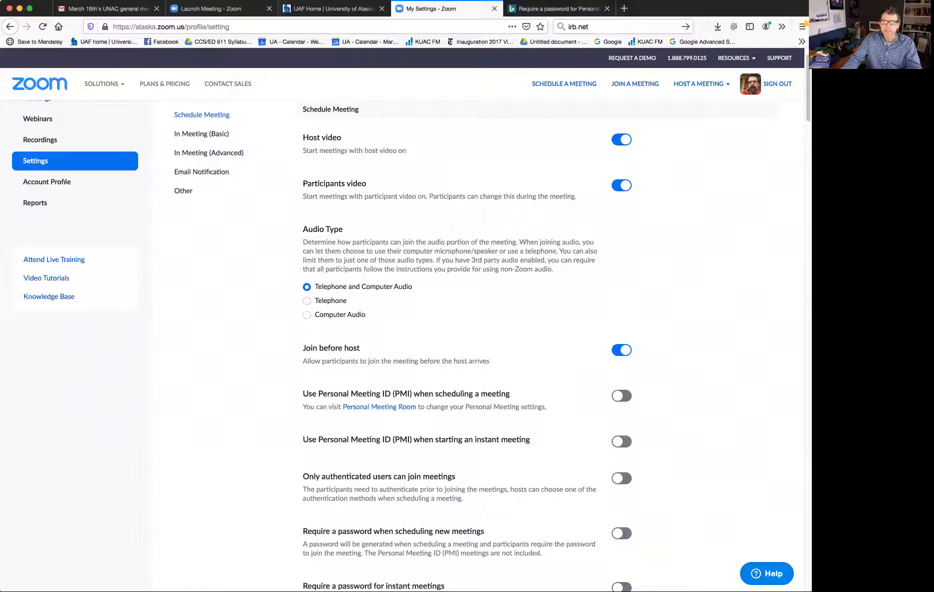
scroll(465, 320, "up", 2)
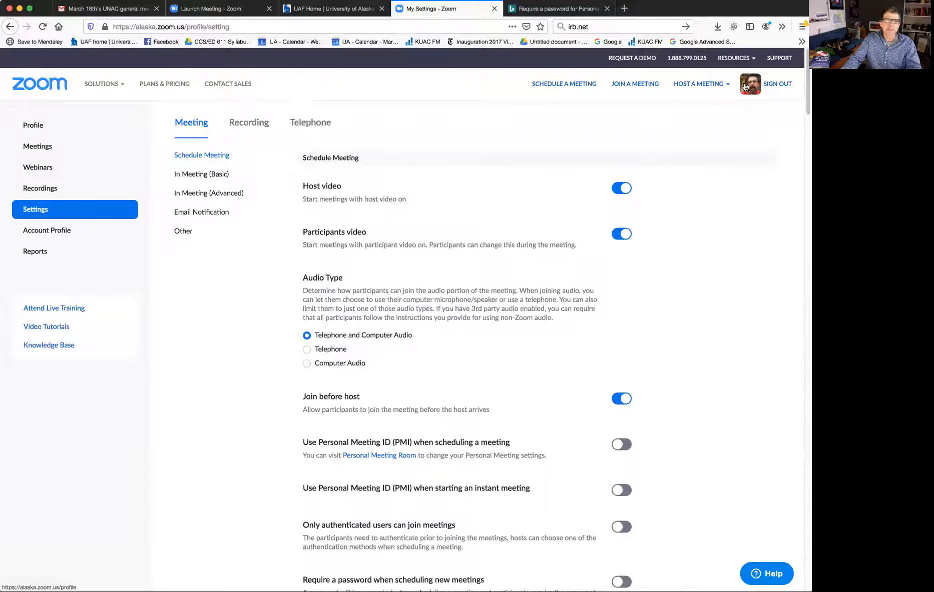
left_click(39, 146)
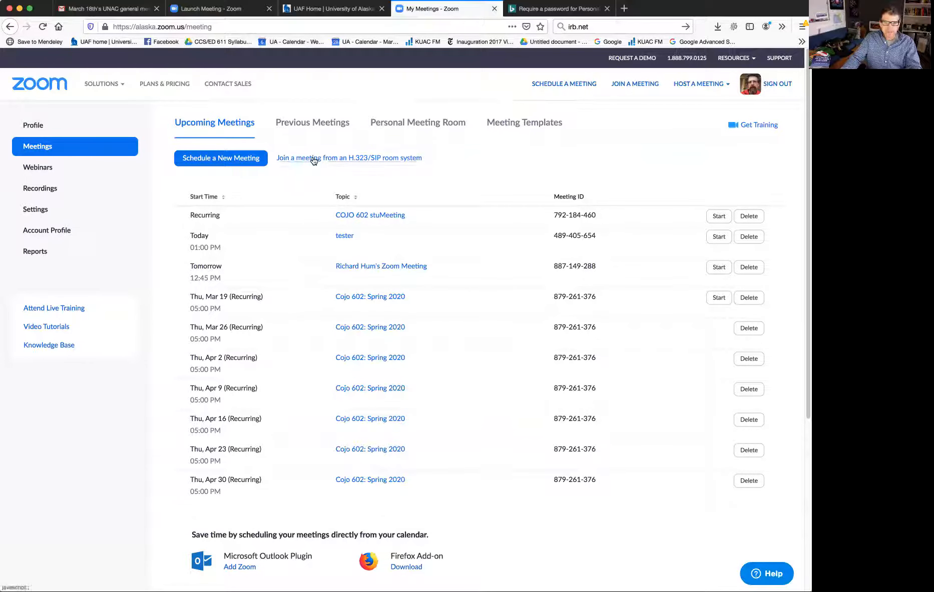
left_click(395, 125)
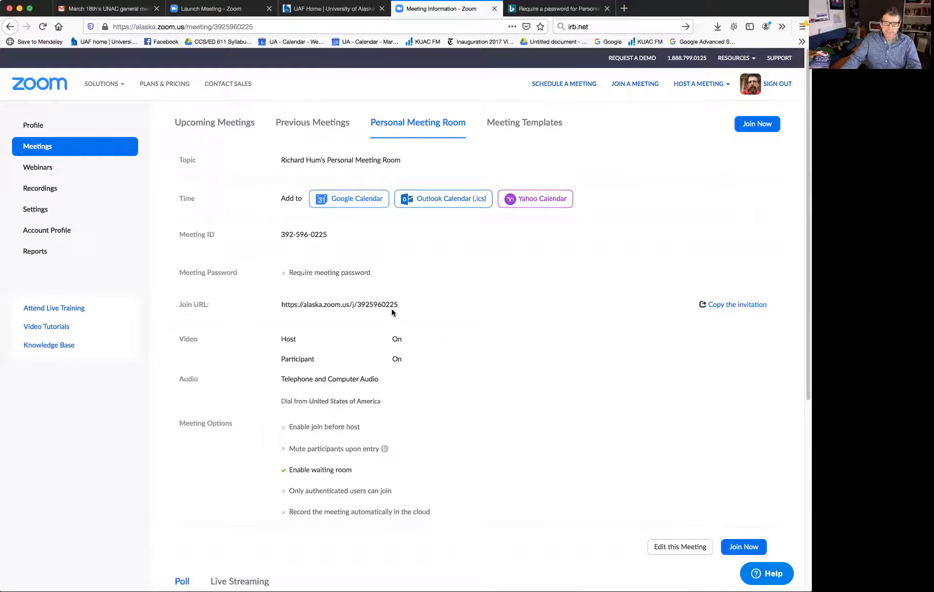
left_click_drag(396, 311, 281, 305)
left_click(281, 306)
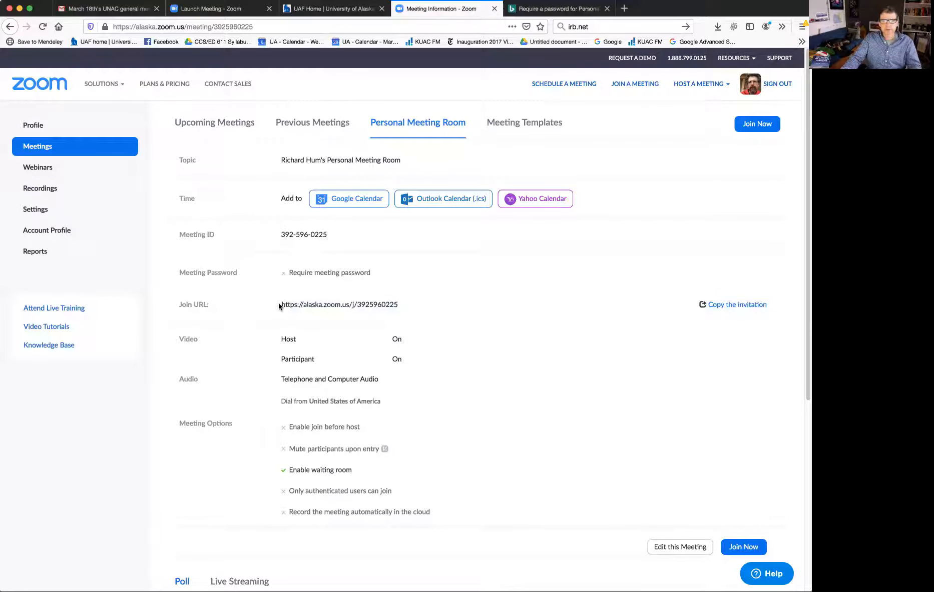
triple_click(280, 305)
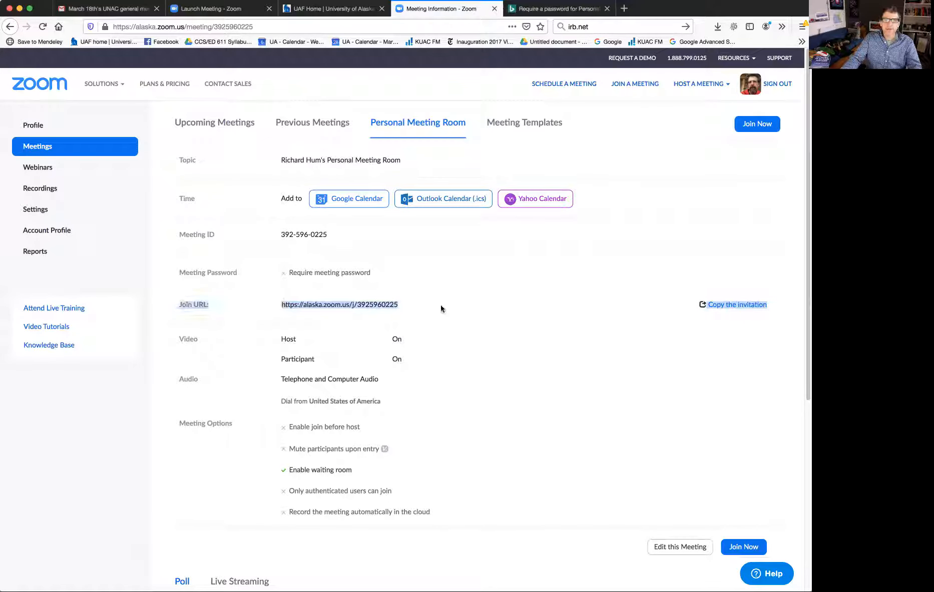
left_click(426, 304)
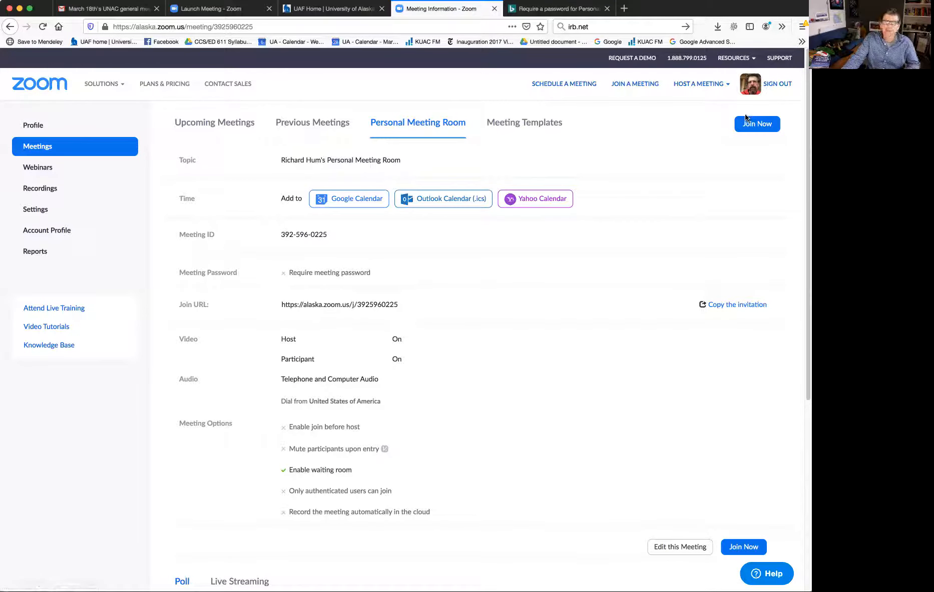
Start scheduling a new meeting and set its start time to 2:00 PM
left_click(557, 88)
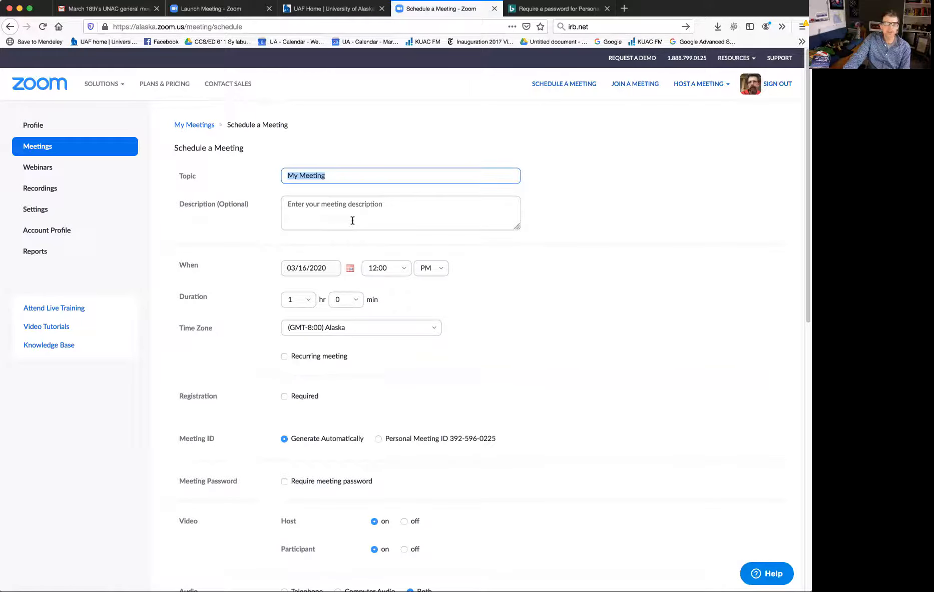
left_click(403, 270)
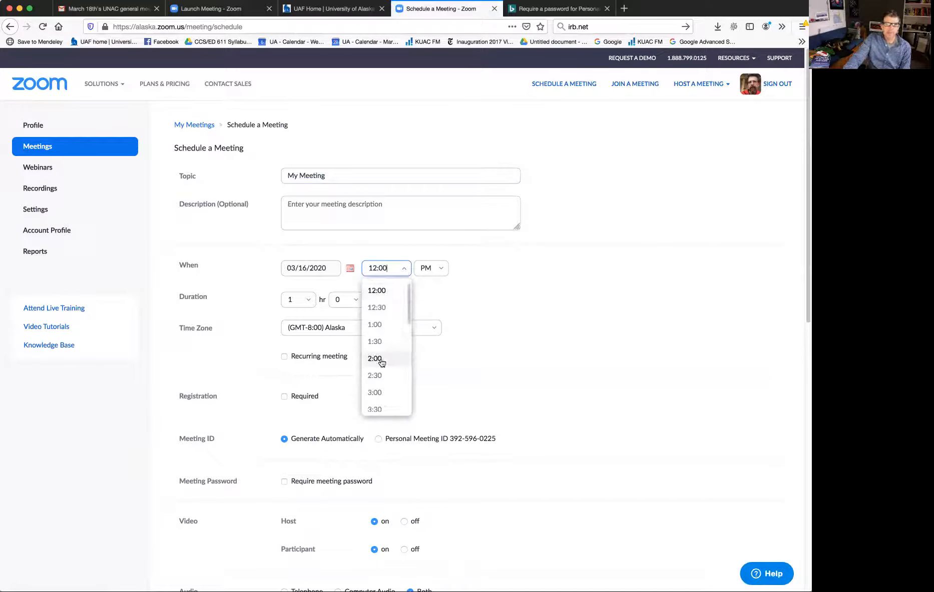
left_click(379, 358)
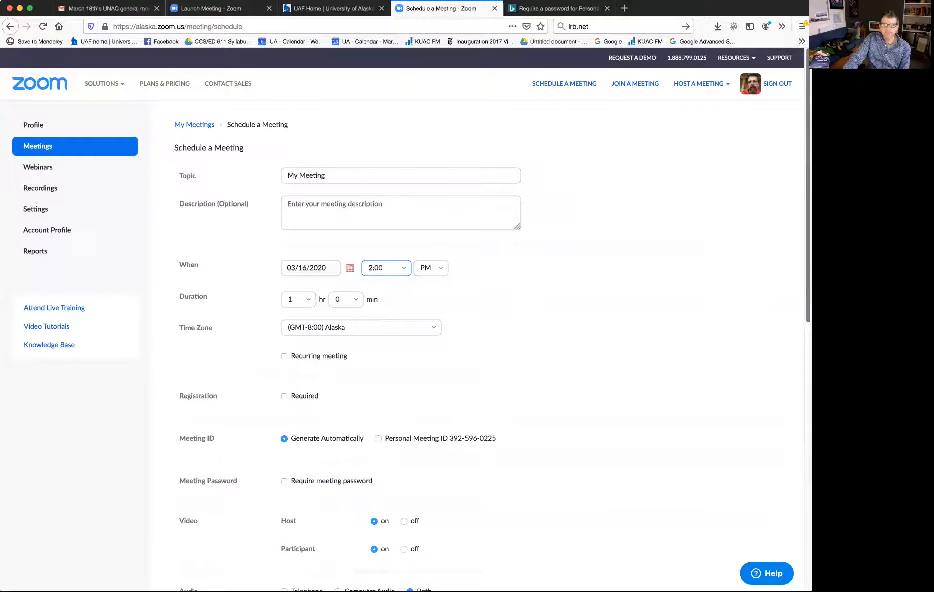
Enable the waiting room and mute participants upon entry for the new meeting, and save it
scroll(411, 320, "down", 1)
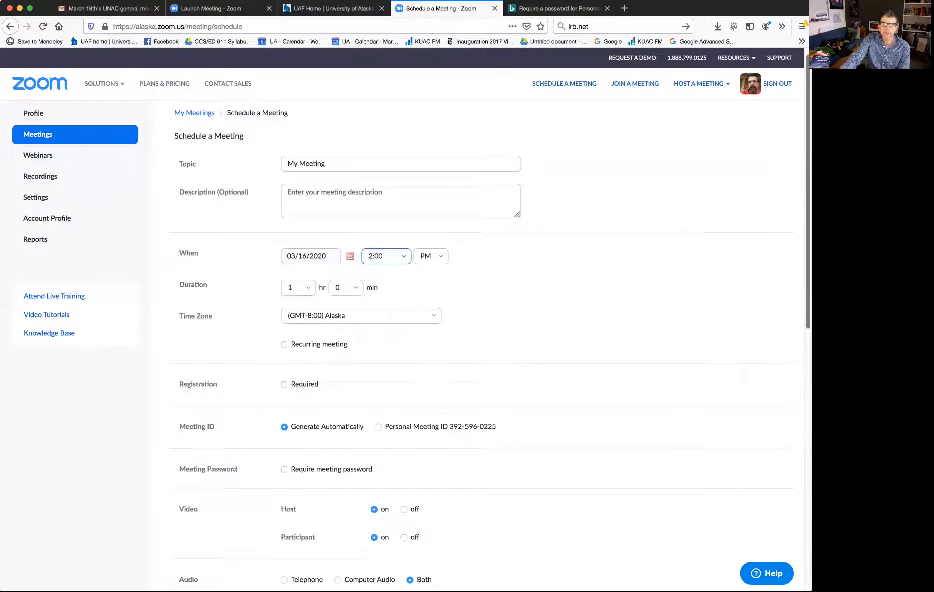
scroll(235, 326, "down", 2)
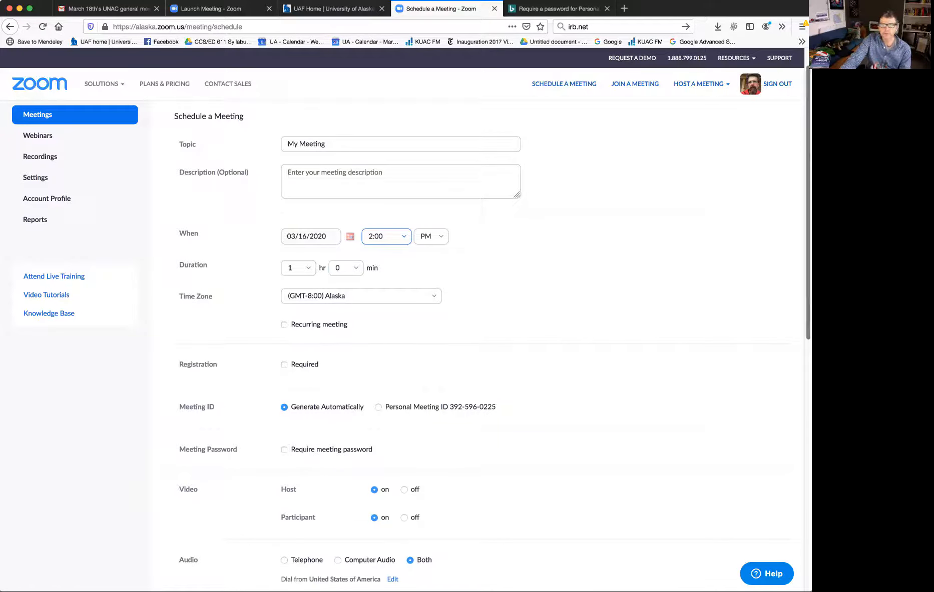
scroll(412, 323, "down", 2)
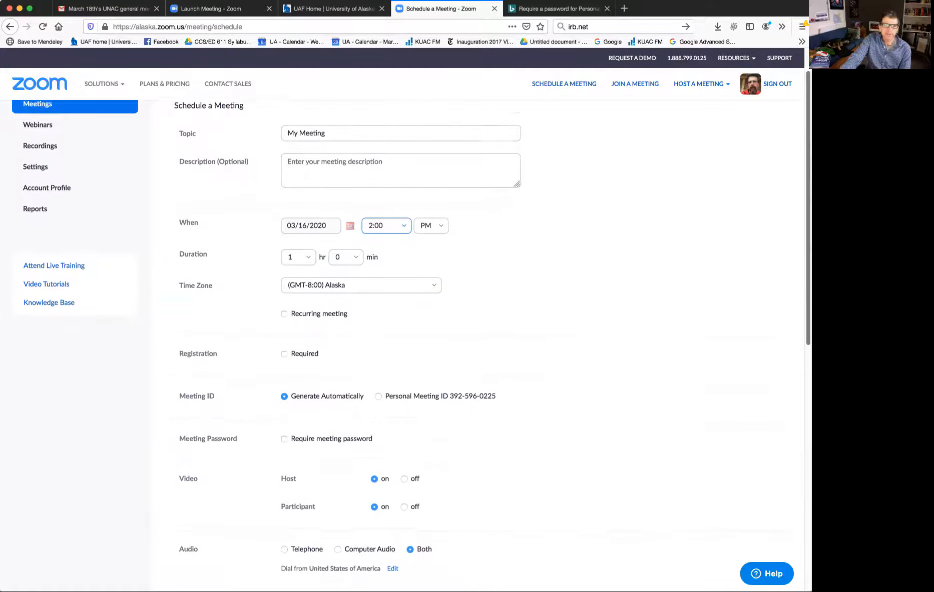
scroll(418, 346, "down", 4)
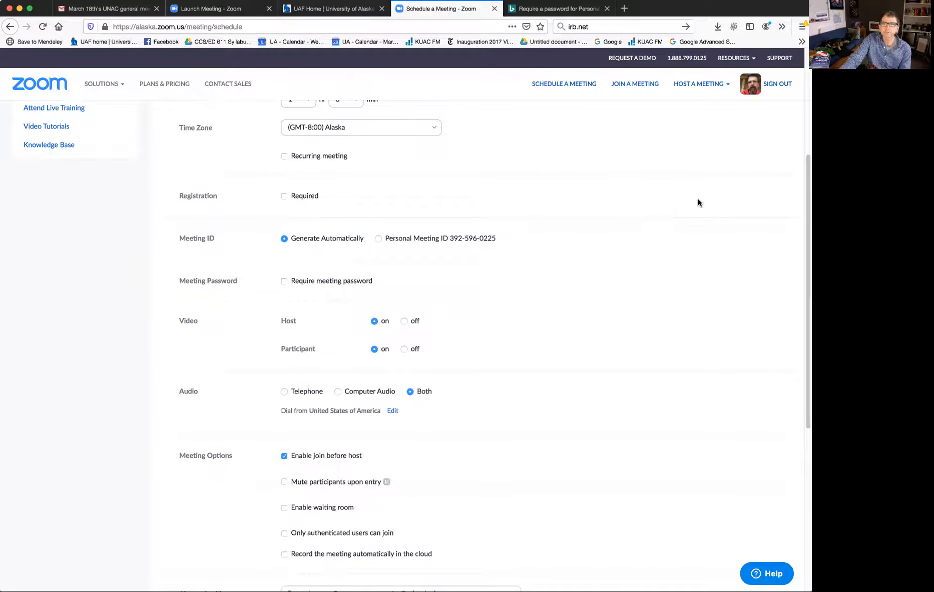
scroll(290, 338, "down", 5)
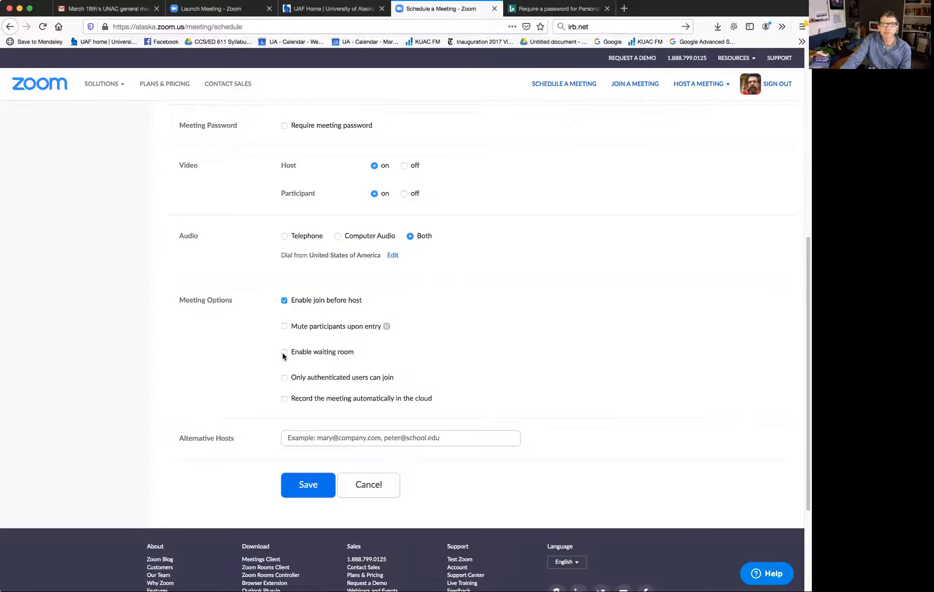
left_click(284, 352)
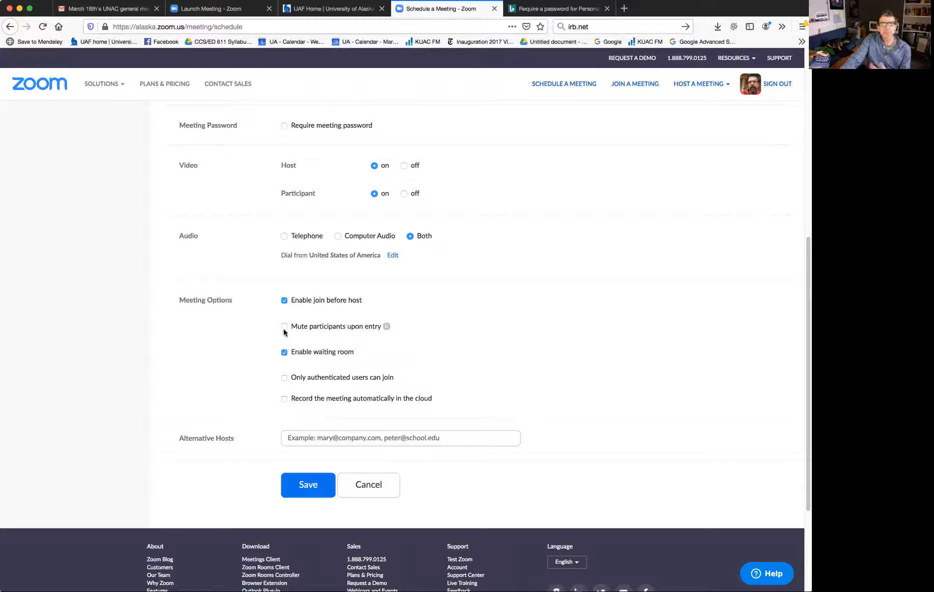
left_click(284, 328)
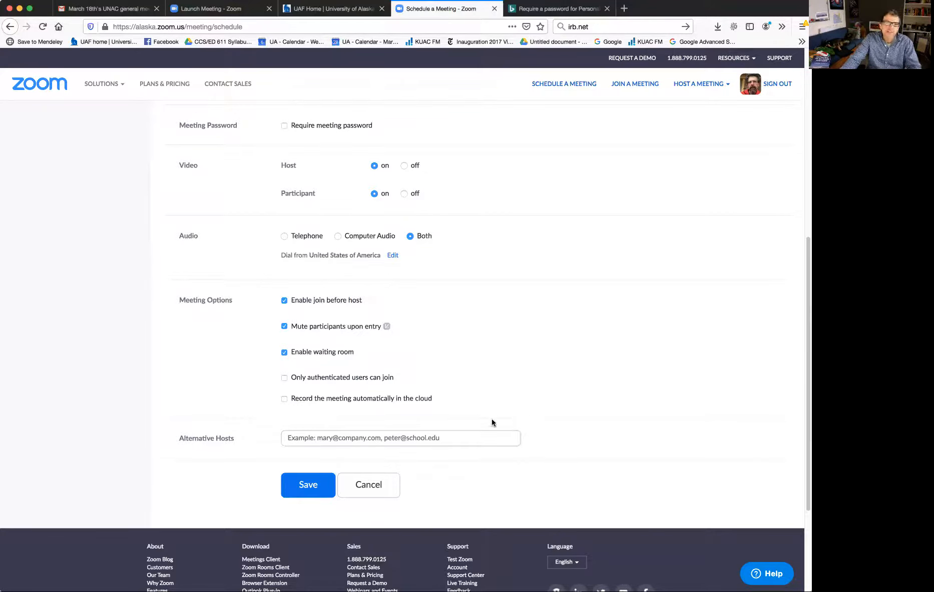
left_click(304, 491)
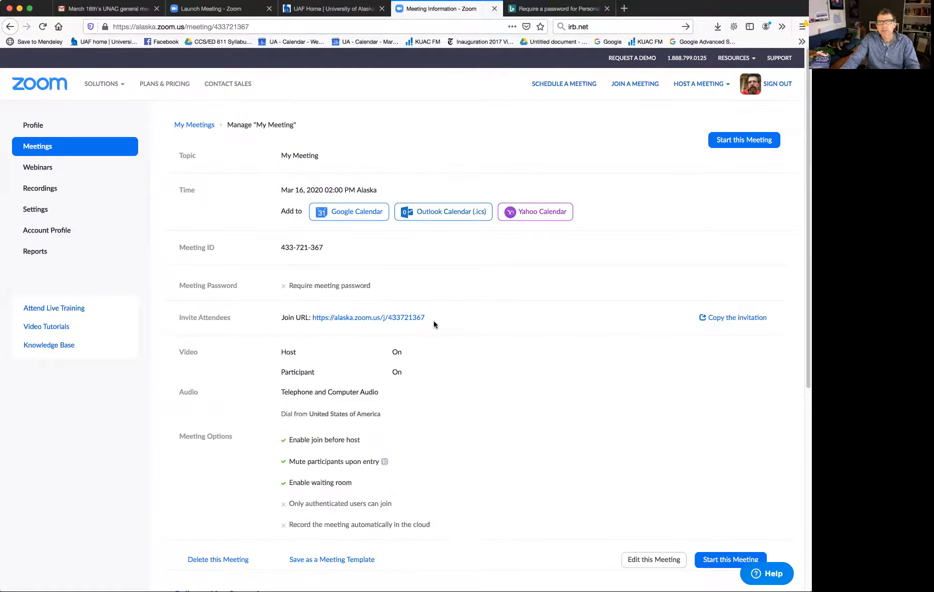
Highlight the saved meeting's join URL for attendees and display the list of Zoom resources
left_click_drag(427, 318, 309, 318)
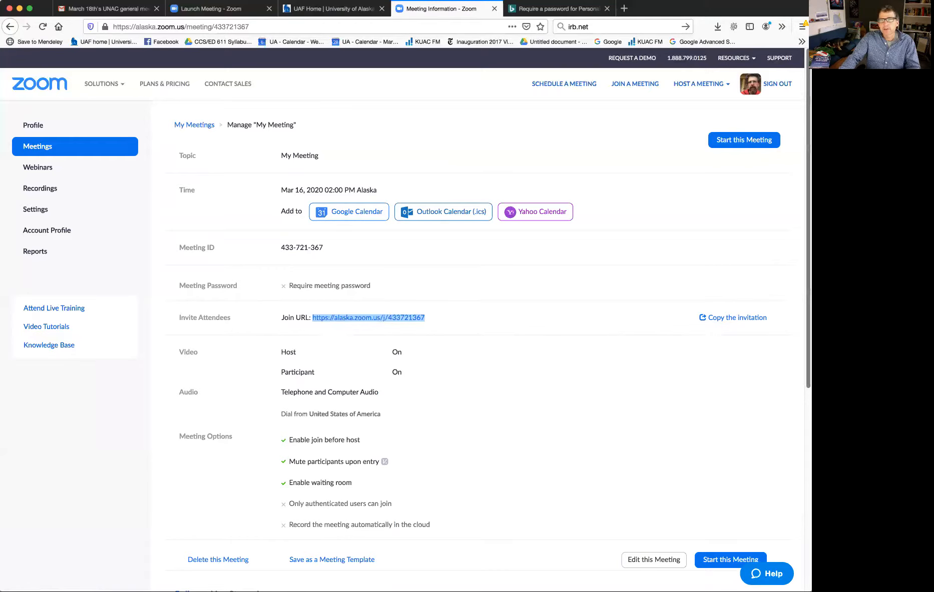
scroll(622, 237, "down", 5)
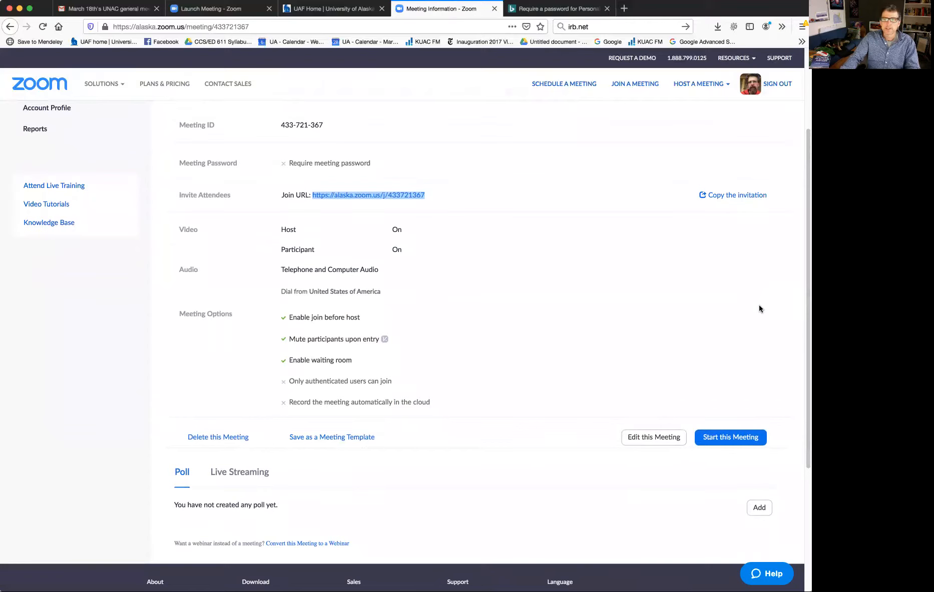
mouse_move(733, 58)
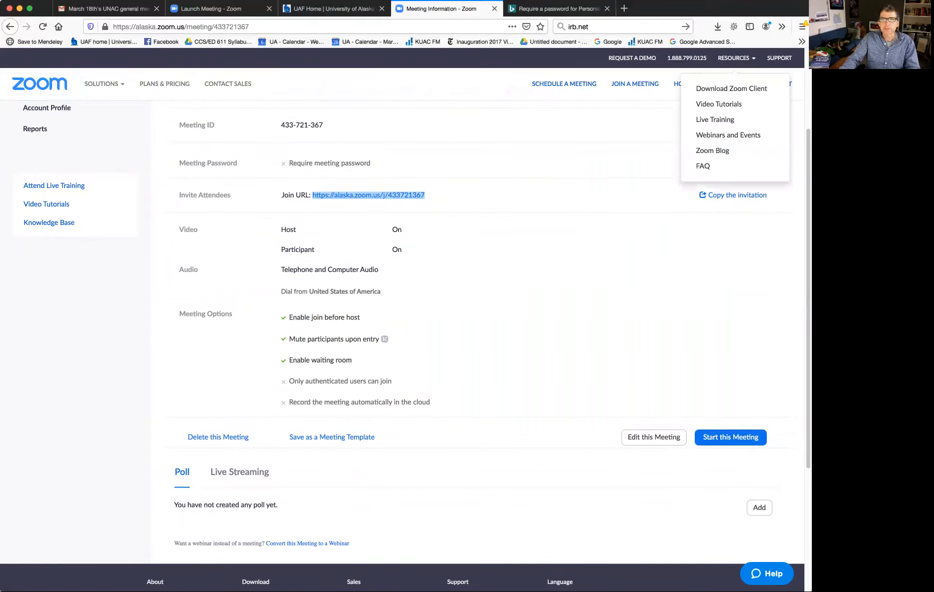